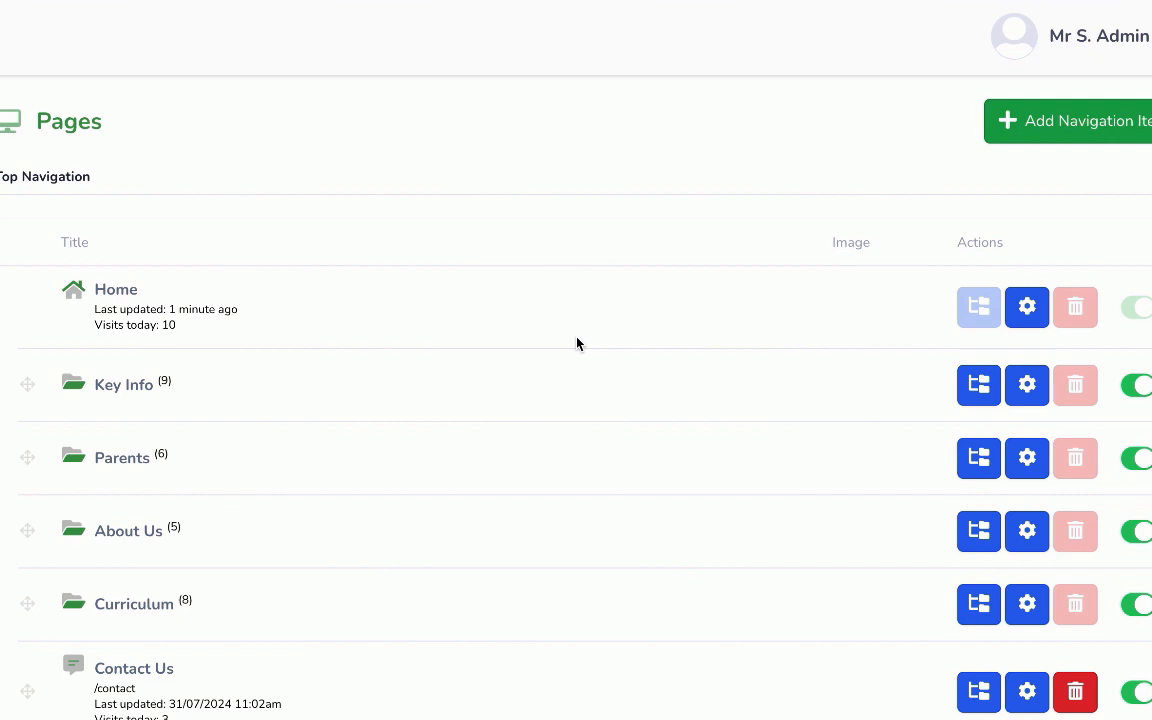
Step: View the form for adding a navigation item and dismiss it without saving
{"action": "left_click", "coordinate": [1042, 125]}
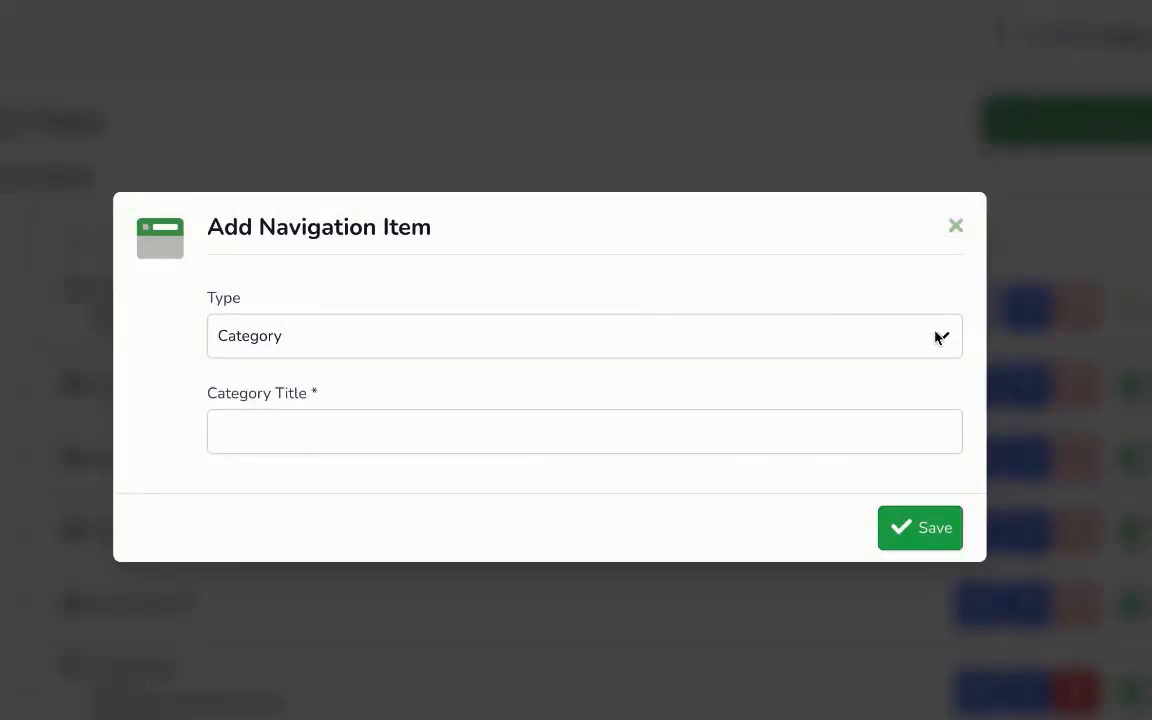
{"action": "left_click", "coordinate": [955, 228]}
Step: Open the Useful Dates calendar page inside the Parents category
{"action": "scroll", "coordinate": [557, 435], "scroll_direction": "down", "scroll_amount": 1}
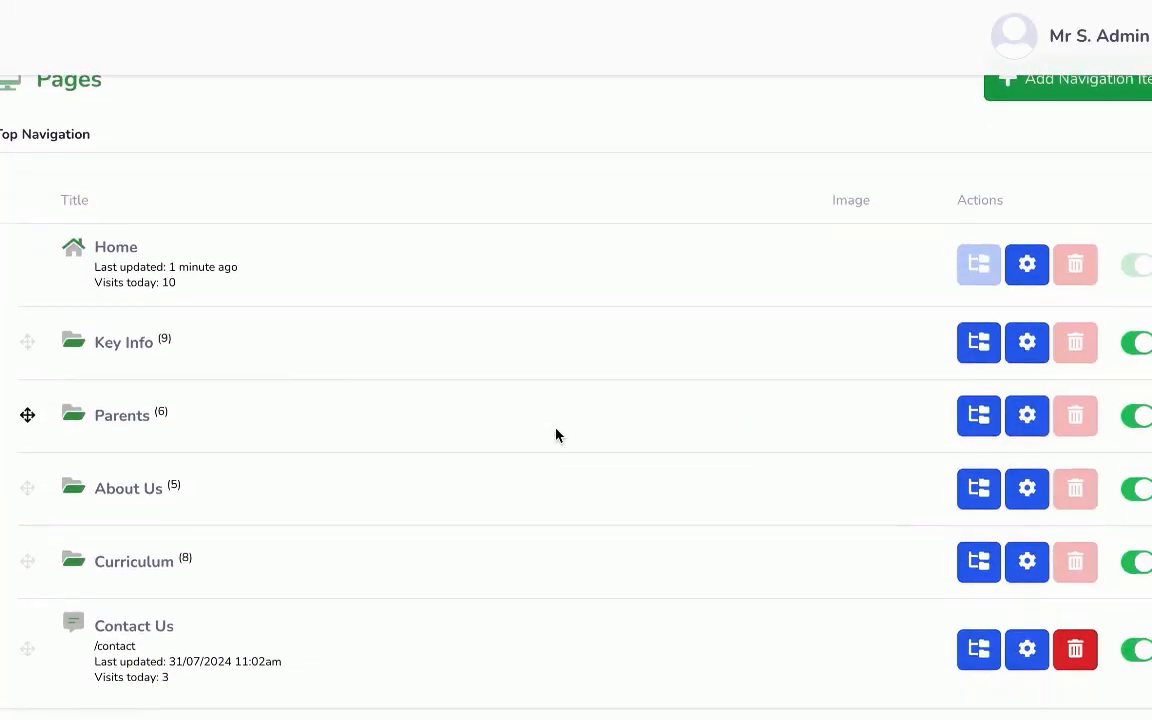
{"action": "left_click", "coordinate": [113, 420]}
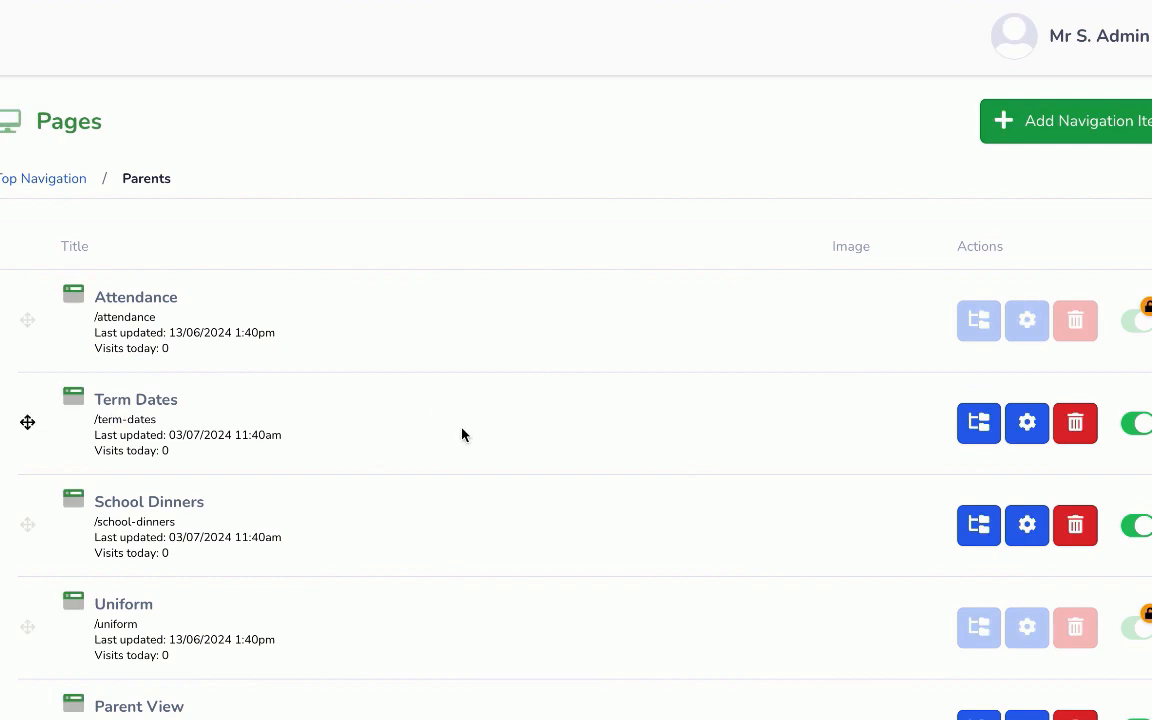
{"action": "scroll", "coordinate": [461, 434], "scroll_direction": "down", "scroll_amount": 2}
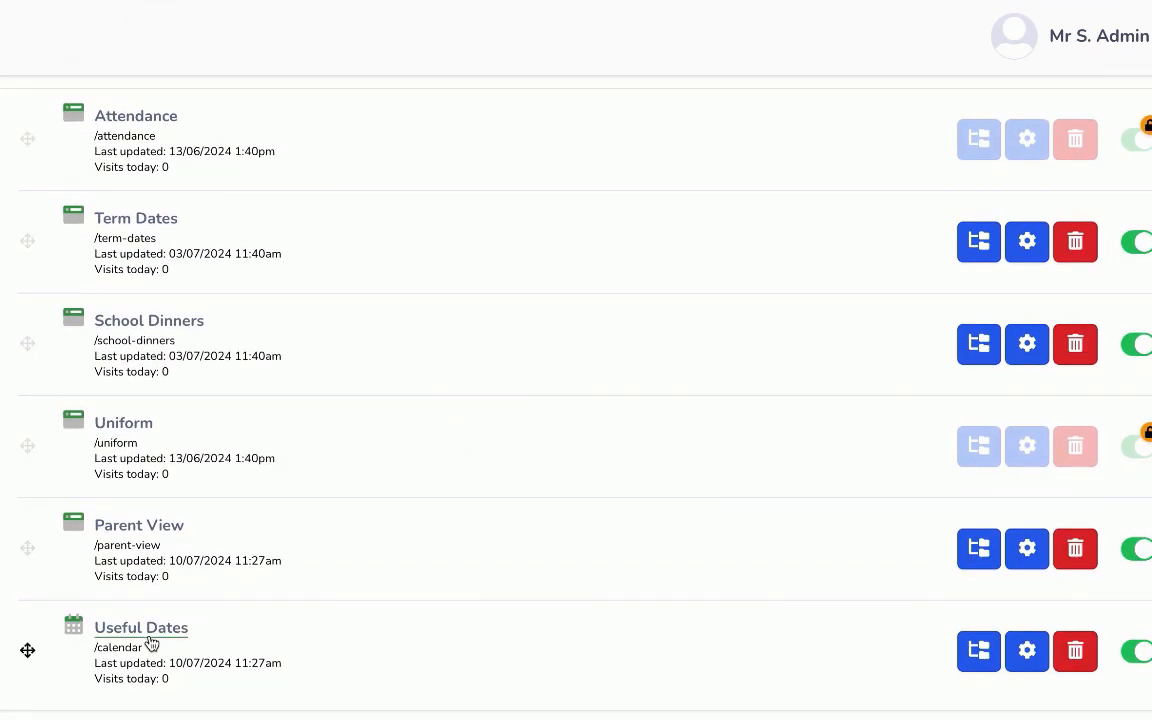
{"action": "left_click", "coordinate": [155, 629]}
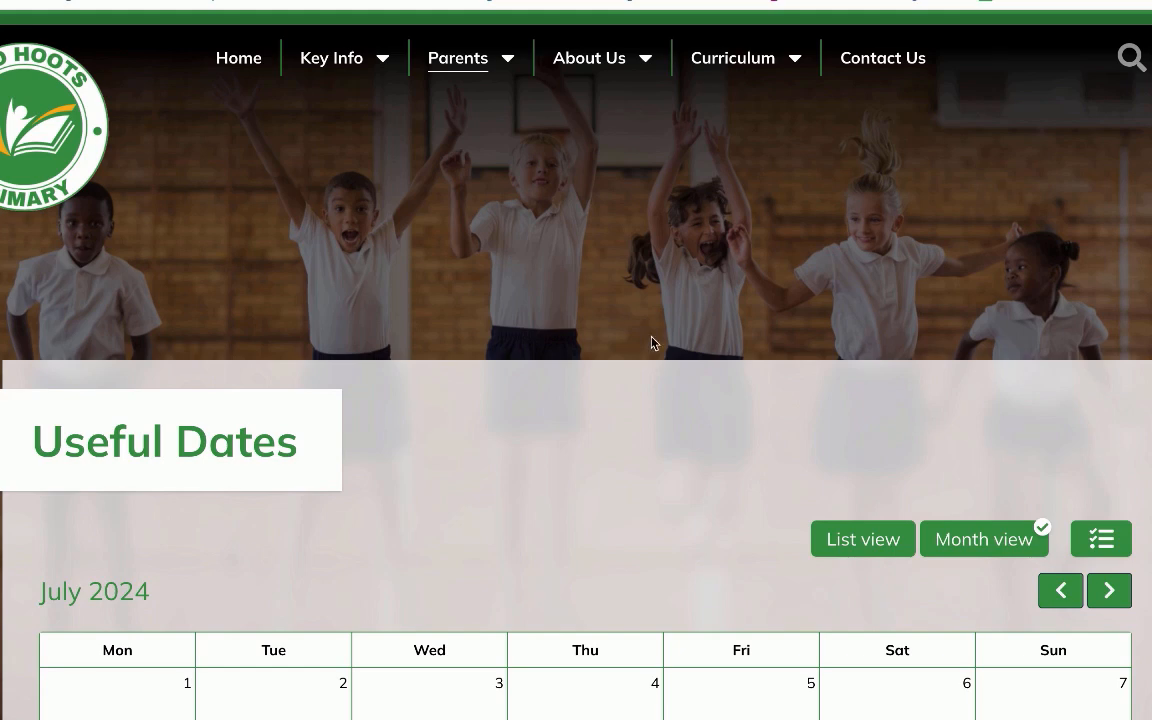
Step: Start a new calendar event on Thursday 11 July 2024
{"action": "scroll", "coordinate": [651, 343], "scroll_direction": "down", "scroll_amount": 4}
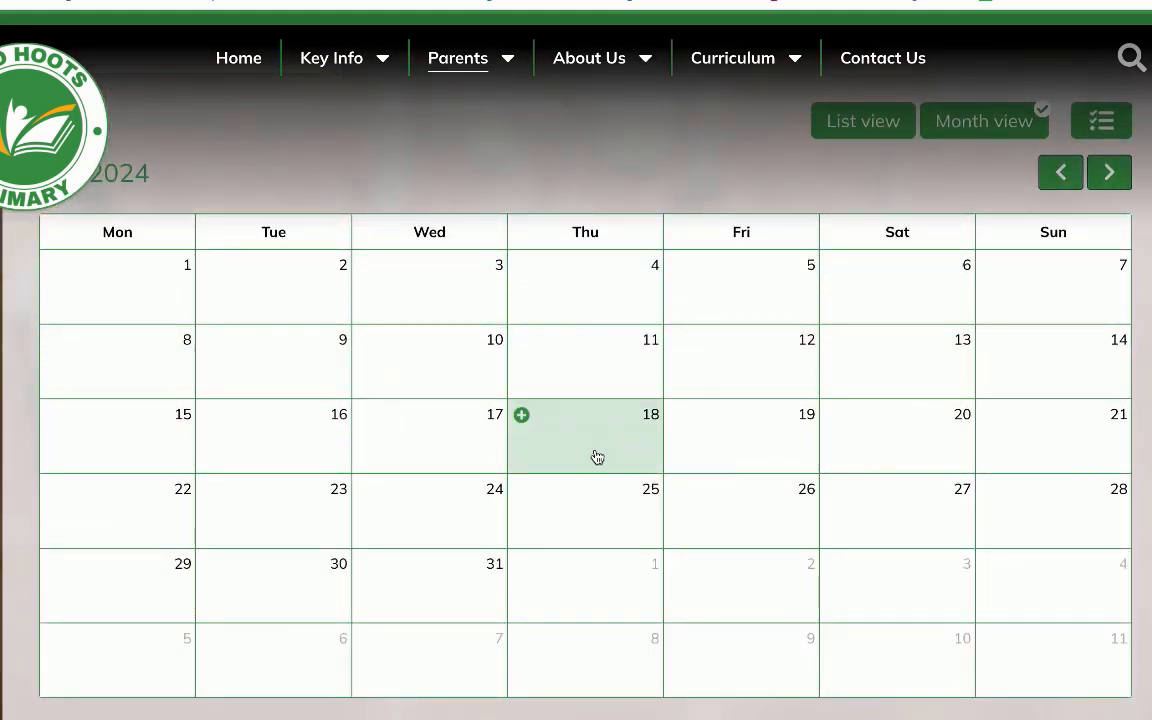
{"action": "left_click", "coordinate": [581, 374]}
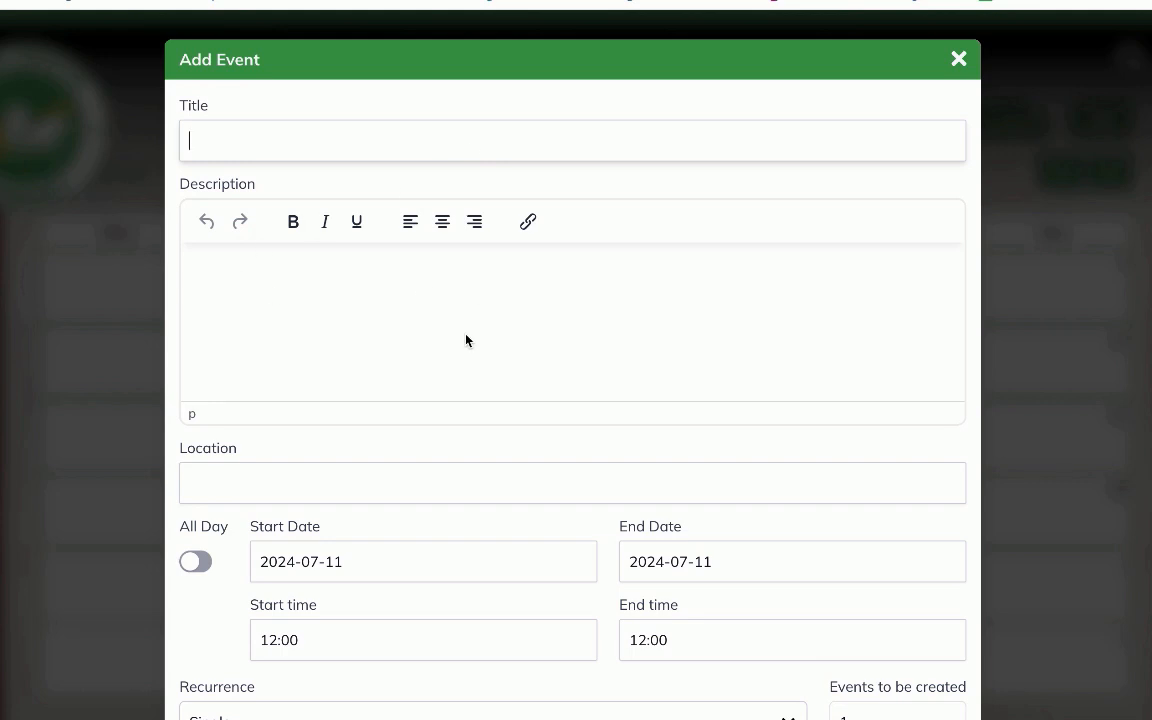
Step: Examine the event form's all-day setting, recurrence choices, categories and attachments, leaving the event timed and single
{"action": "scroll", "coordinate": [365, 500], "scroll_direction": "down", "scroll_amount": 1}
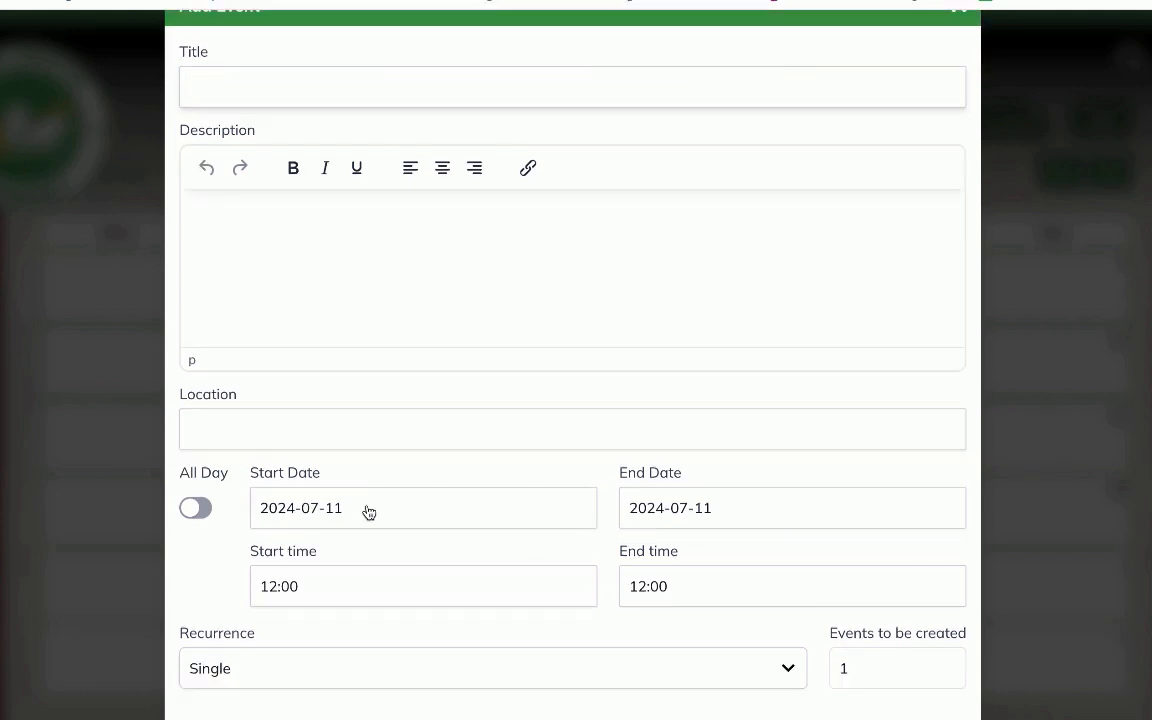
{"action": "scroll", "coordinate": [368, 512], "scroll_direction": "down", "scroll_amount": 2}
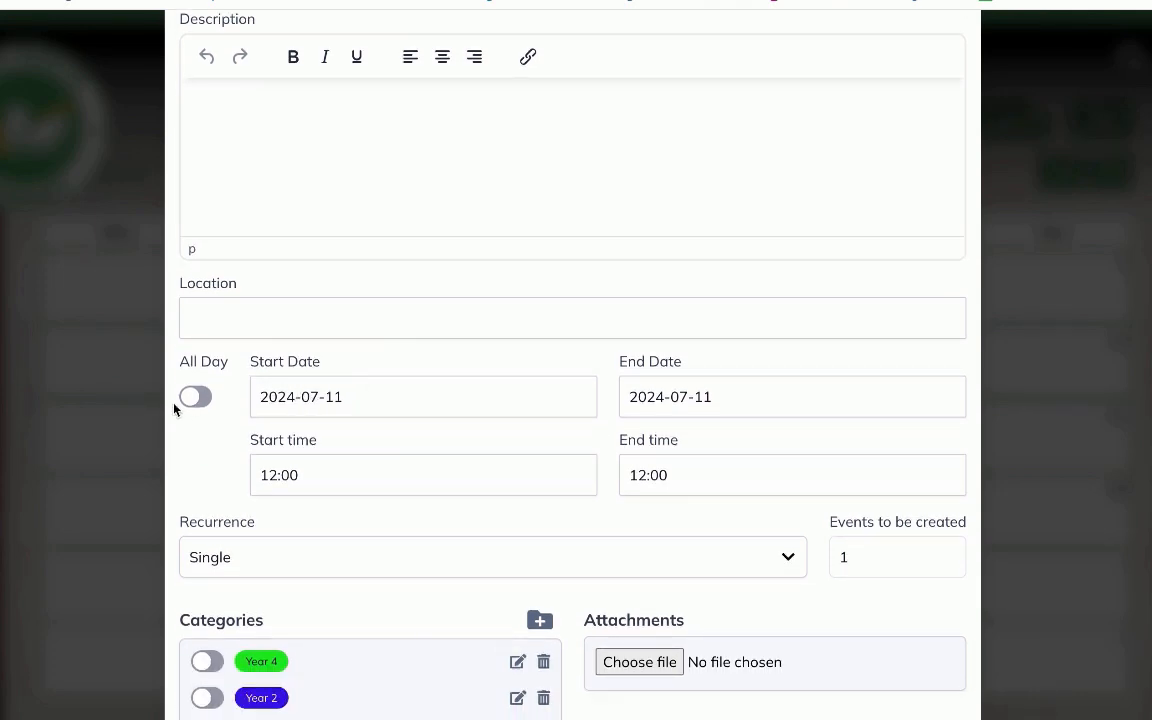
{"action": "left_click", "coordinate": [197, 399]}
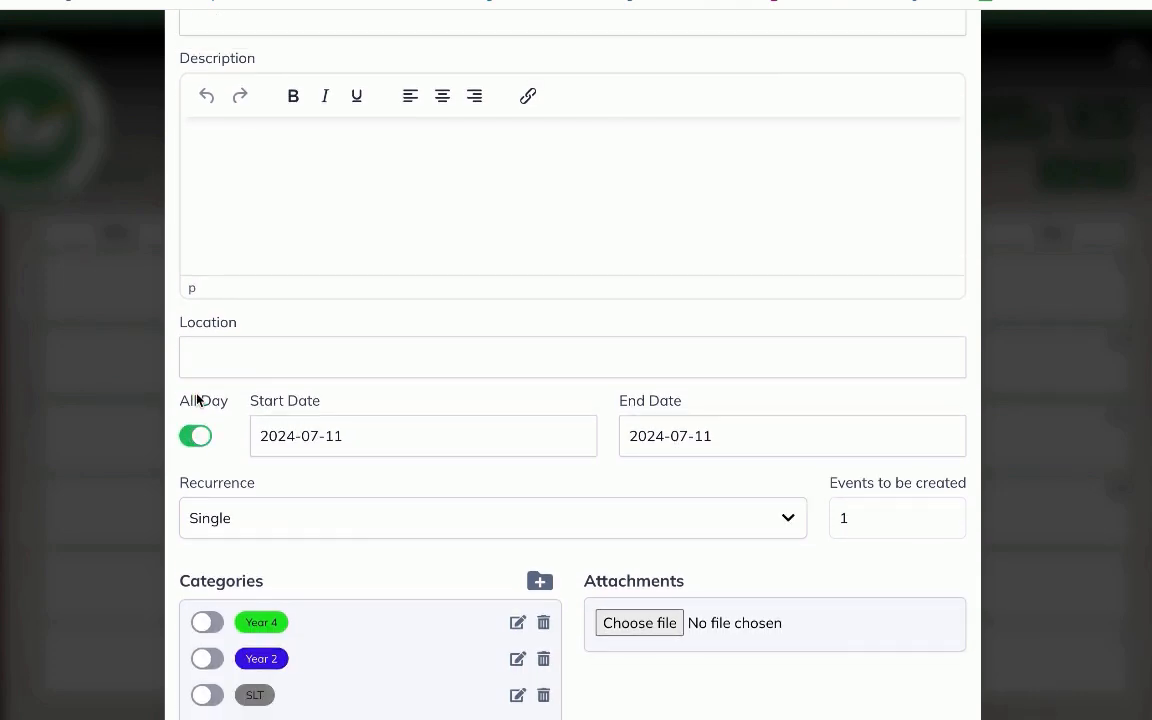
{"action": "left_click", "coordinate": [198, 437]}
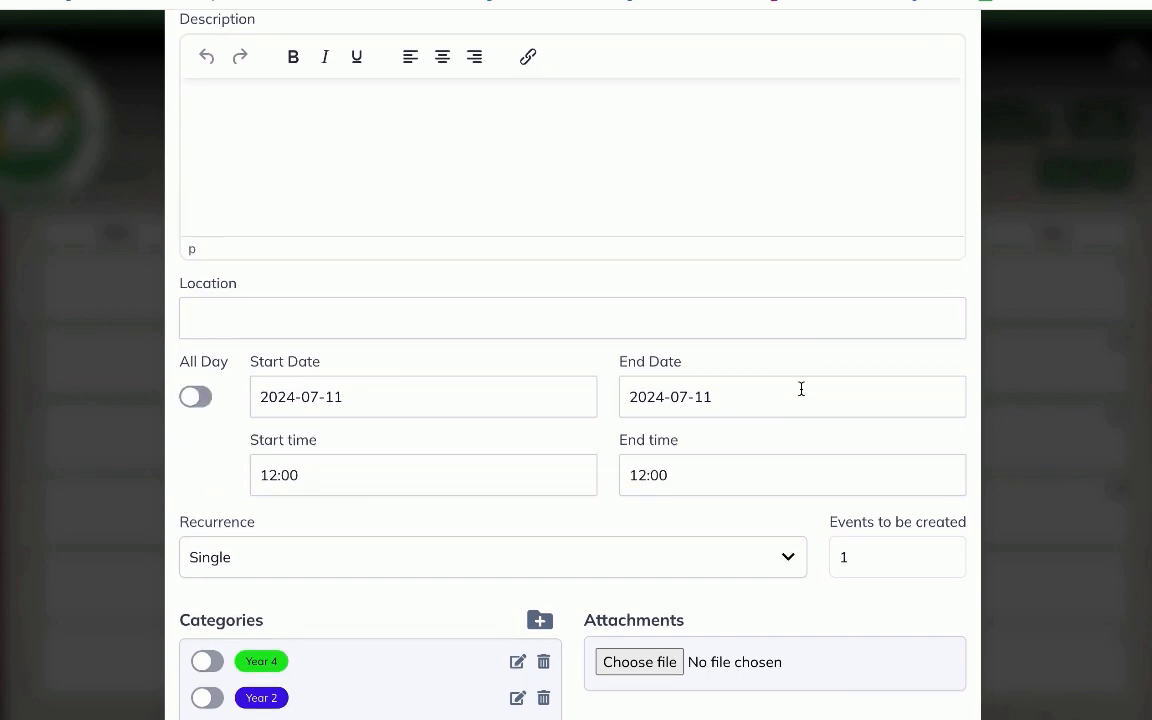
{"action": "scroll", "coordinate": [658, 506], "scroll_direction": "down", "scroll_amount": 1}
{"action": "scroll", "coordinate": [658, 506], "scroll_direction": "down", "scroll_amount": 3}
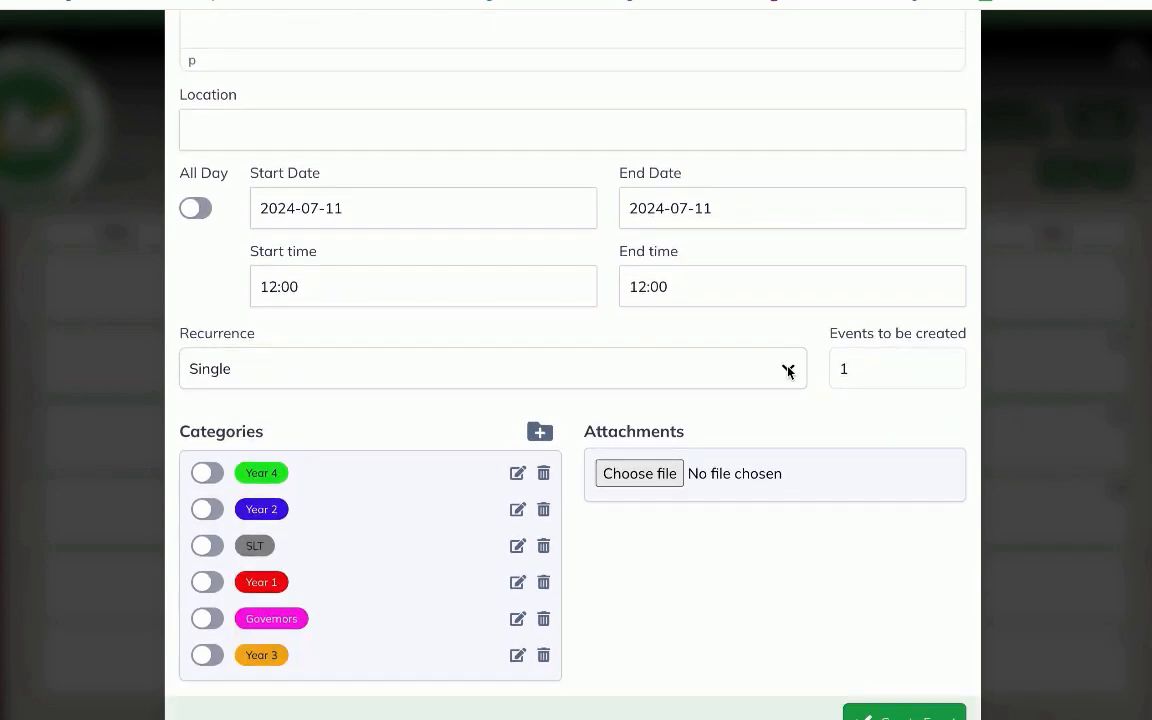
{"action": "left_click", "coordinate": [788, 371]}
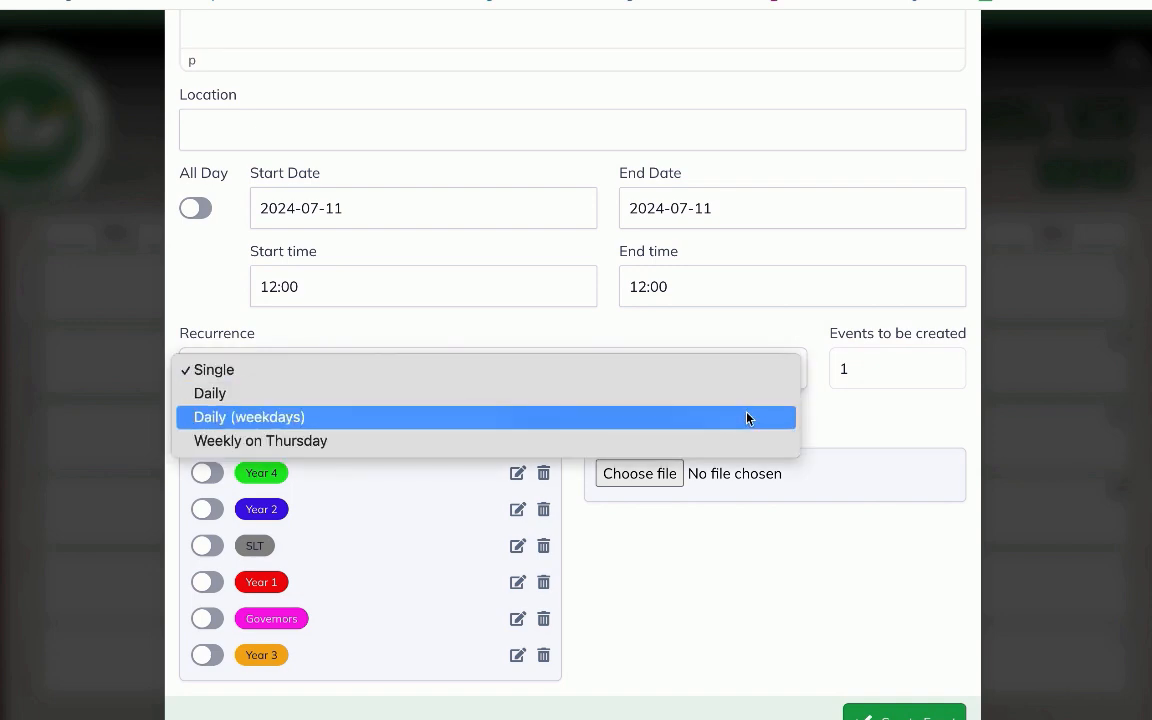
{"action": "left_click", "coordinate": [870, 406]}
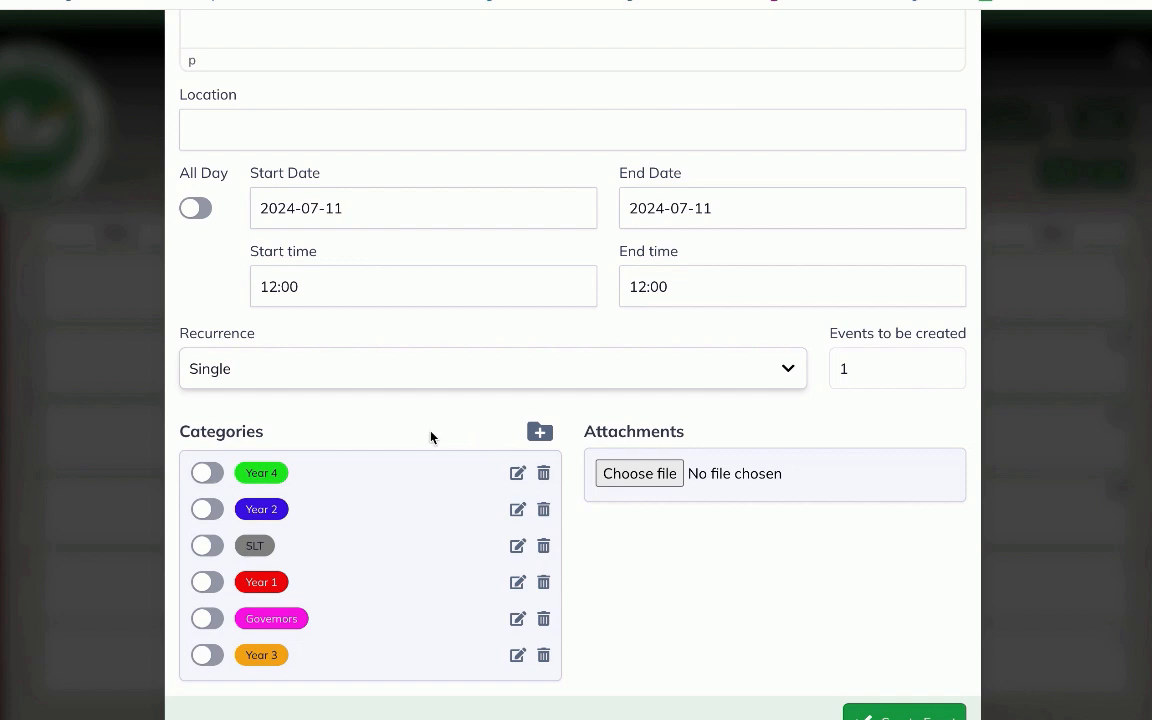
{"action": "scroll", "coordinate": [380, 452], "scroll_direction": "down", "scroll_amount": 1}
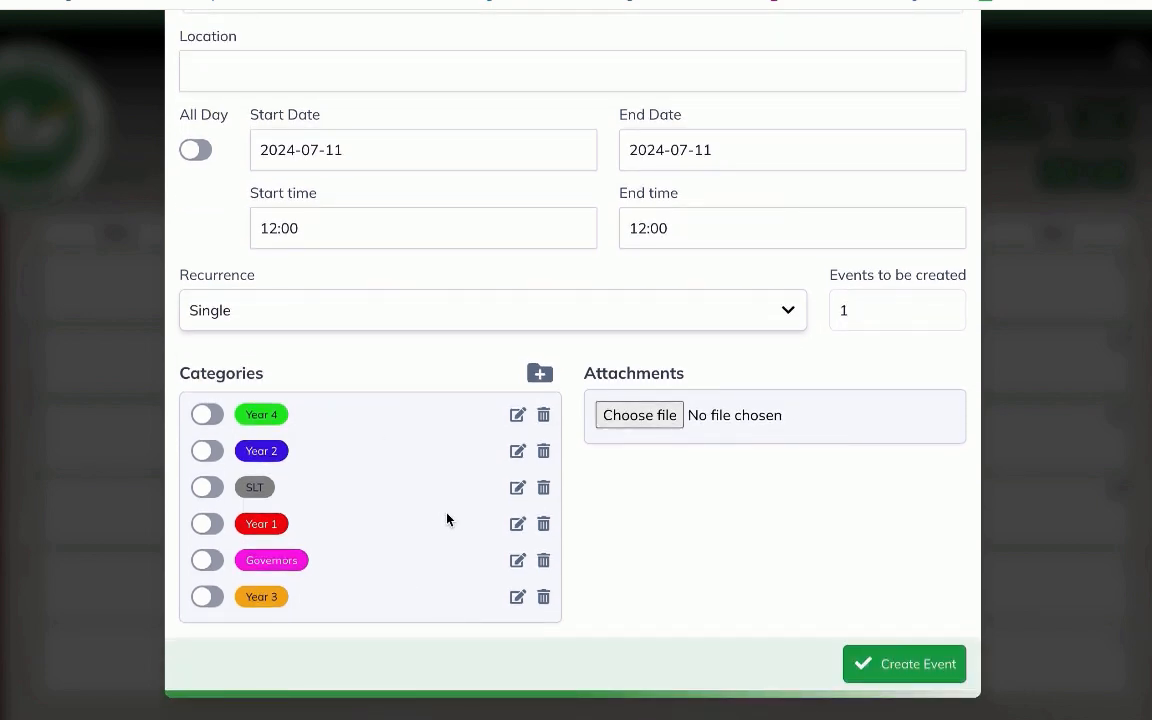
{"action": "scroll", "coordinate": [447, 519], "scroll_direction": "up", "scroll_amount": 1}
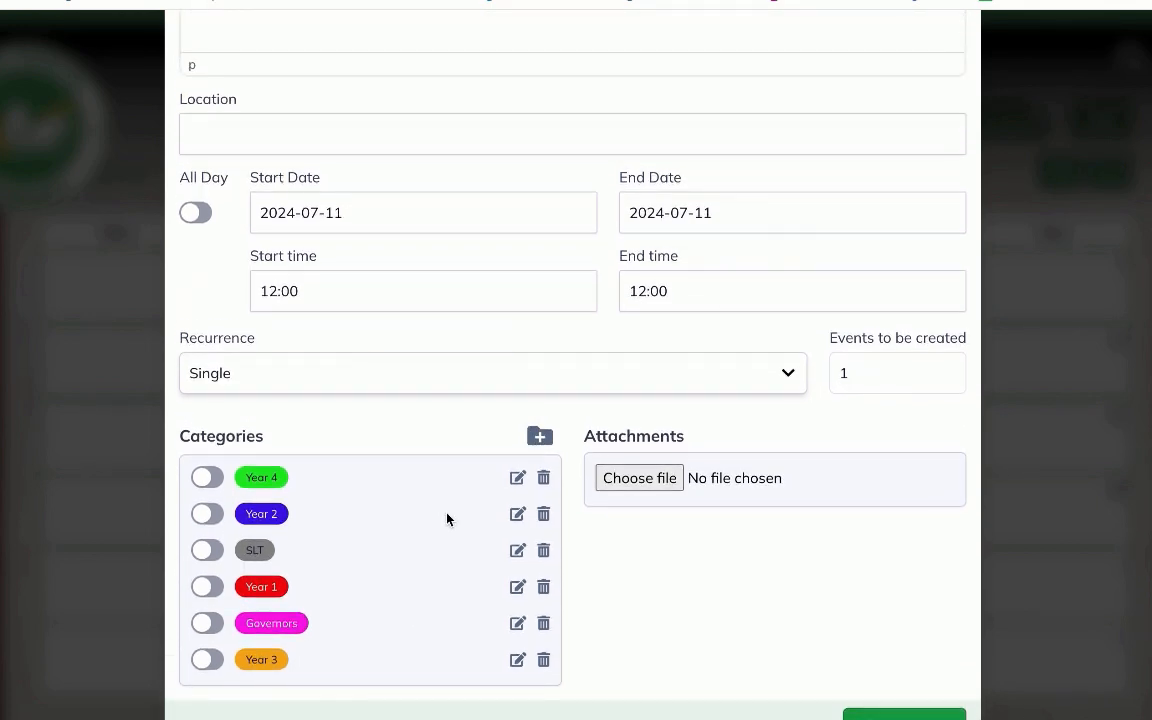
Step: Title the event "Test Event" and make it an all-day event
{"action": "scroll", "coordinate": [447, 517], "scroll_direction": "up", "scroll_amount": 6}
{"action": "left_click", "coordinate": [237, 146]}
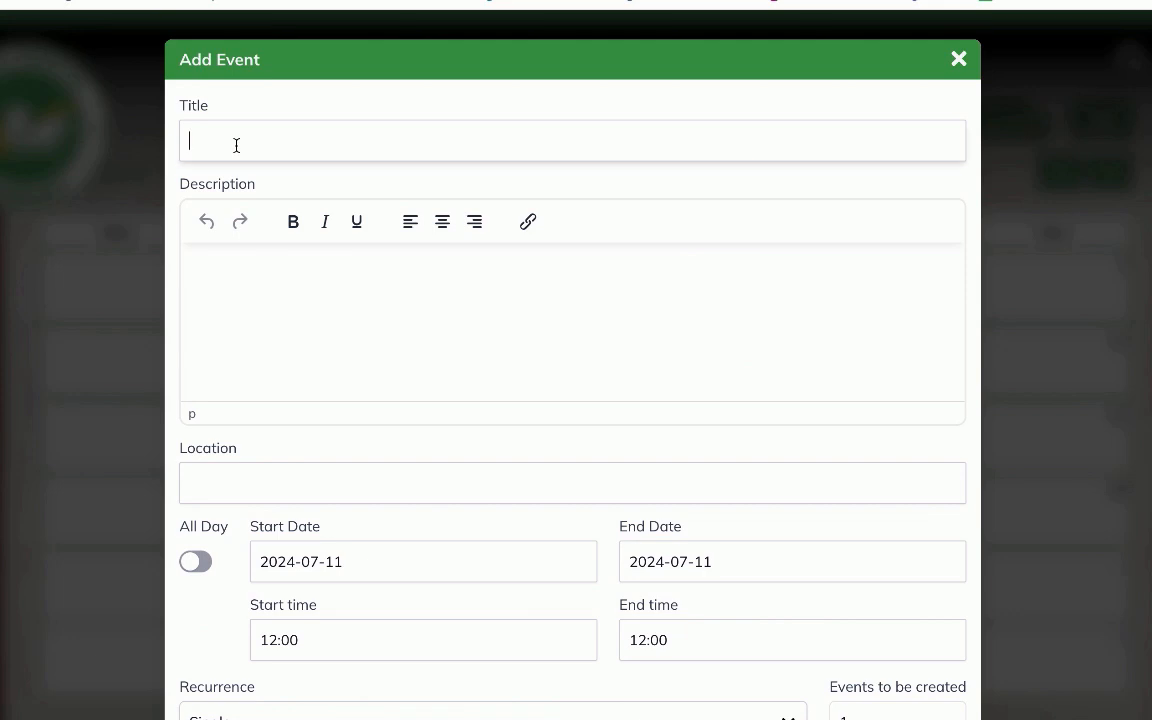
{"action": "type", "text": "Test Event"}
{"action": "scroll", "coordinate": [399, 401], "scroll_direction": "down", "scroll_amount": 3}
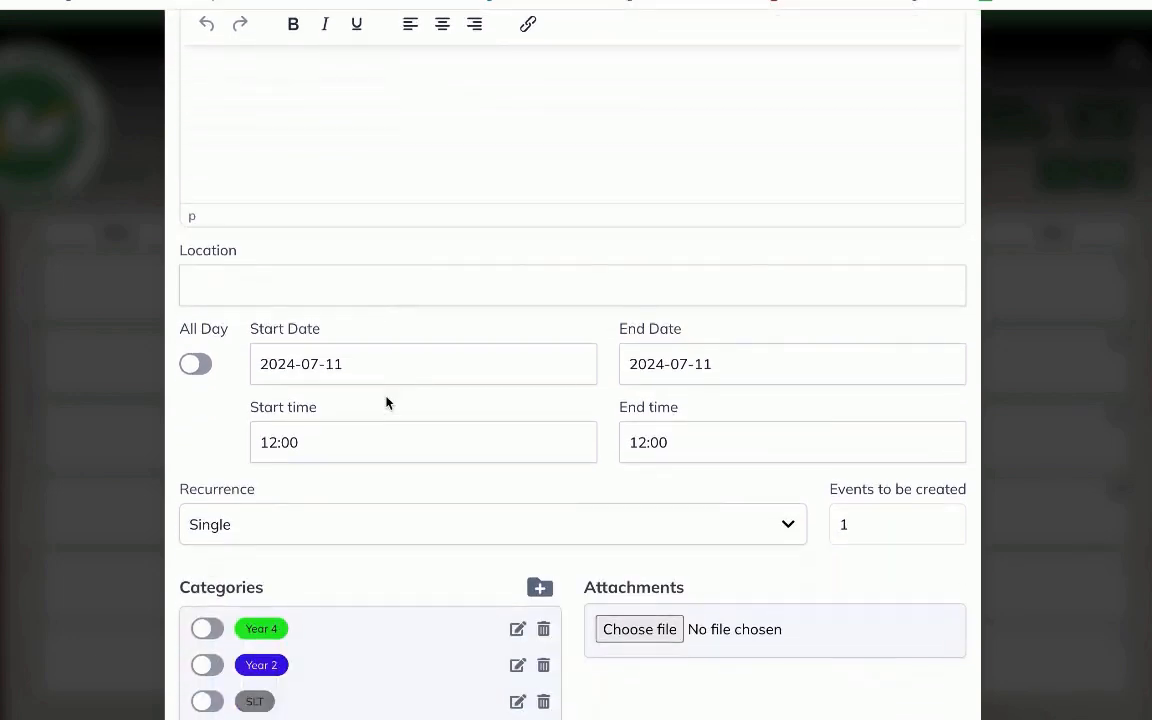
{"action": "left_click", "coordinate": [200, 366]}
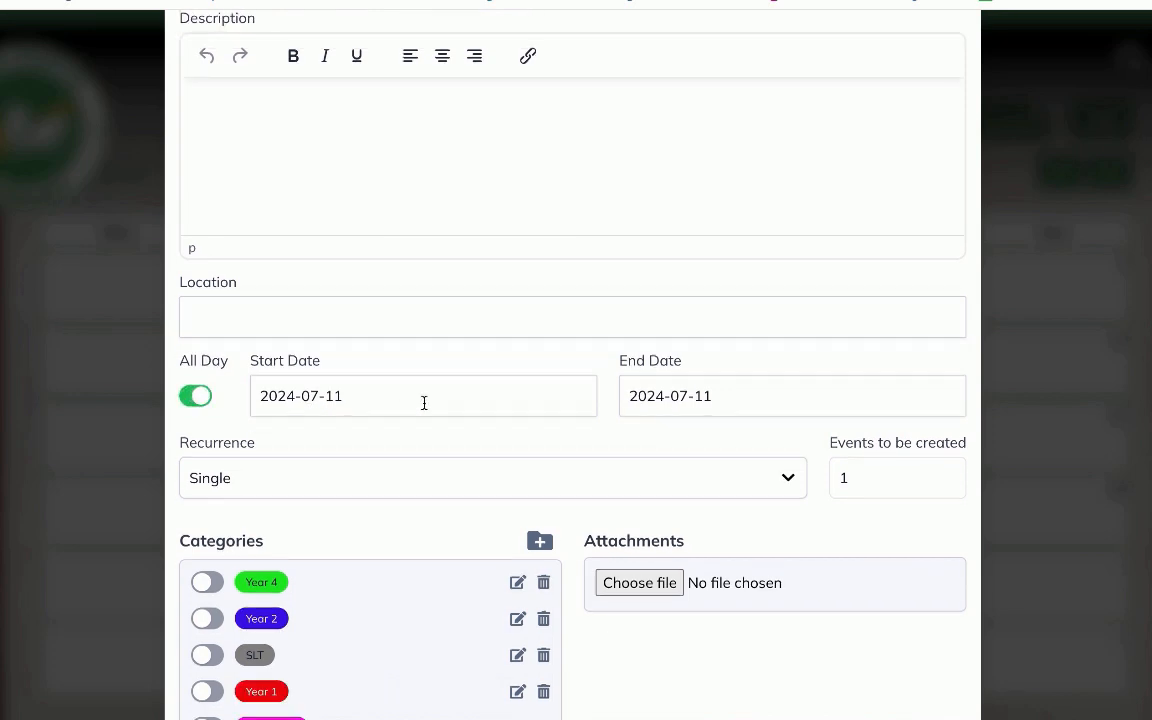
Step: Set the event's start date to 2024-08-16
{"action": "left_click", "coordinate": [397, 405]}
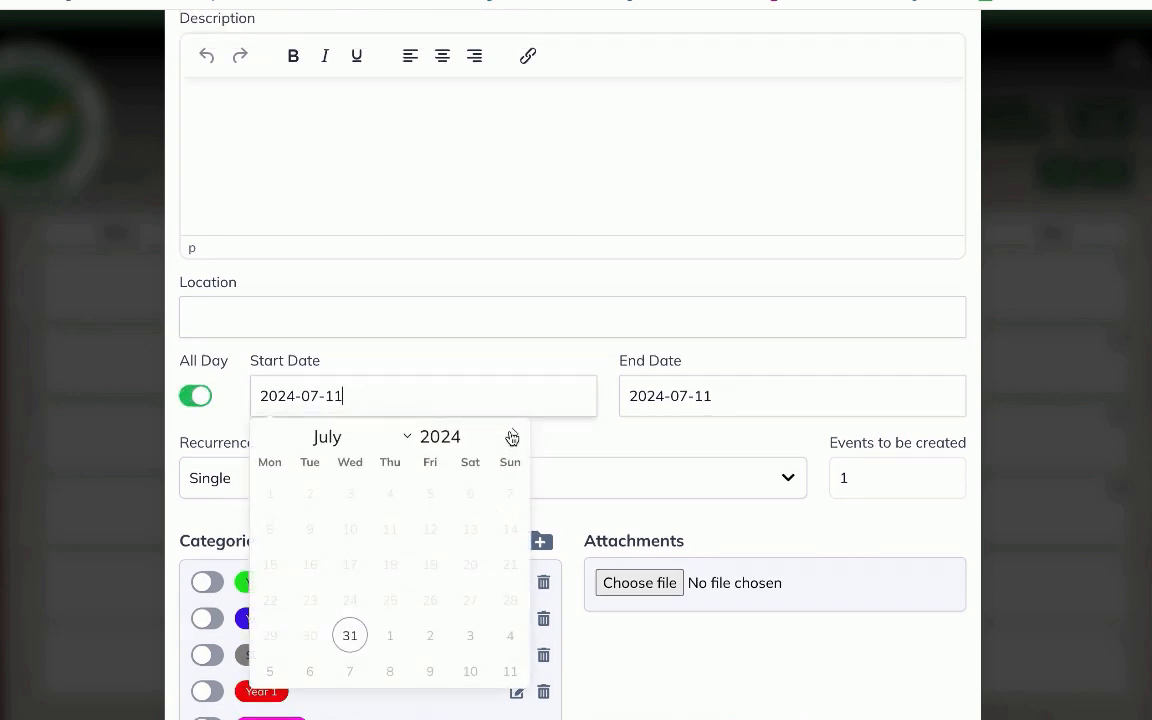
{"action": "left_click", "coordinate": [512, 437]}
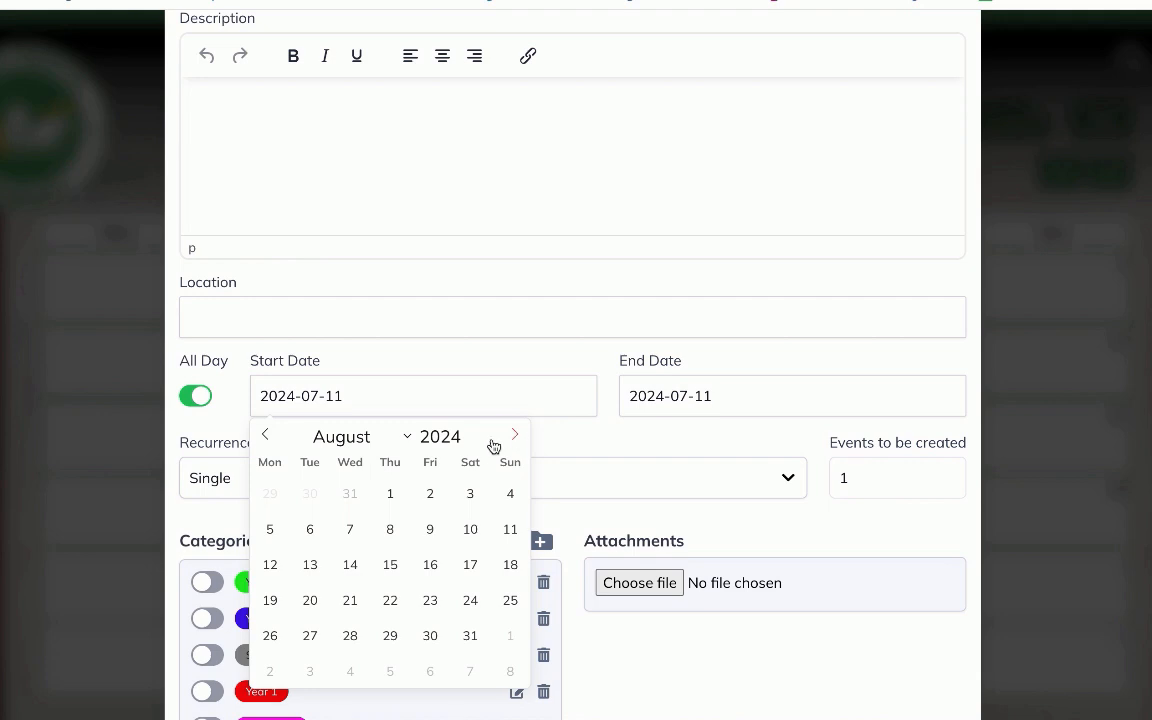
{"action": "left_click", "coordinate": [430, 564]}
Step: Create an event category named "Year 4" with a green colour
{"action": "scroll", "coordinate": [598, 477], "scroll_direction": "down", "scroll_amount": 2}
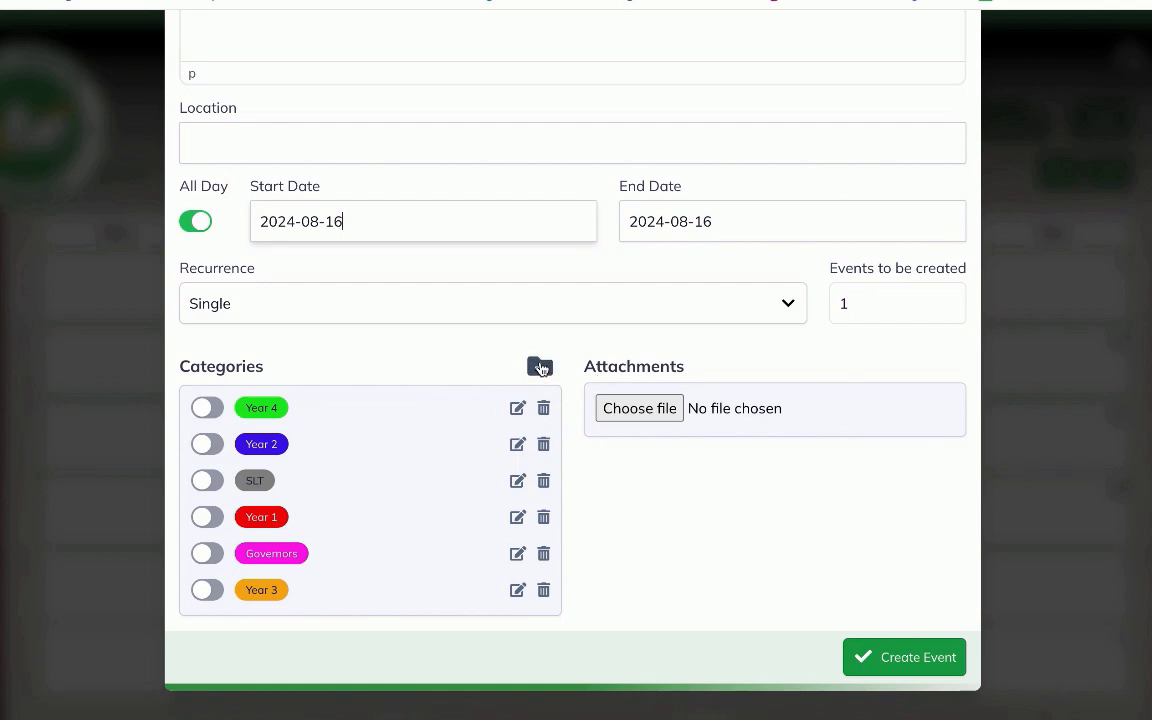
{"action": "left_click", "coordinate": [540, 367]}
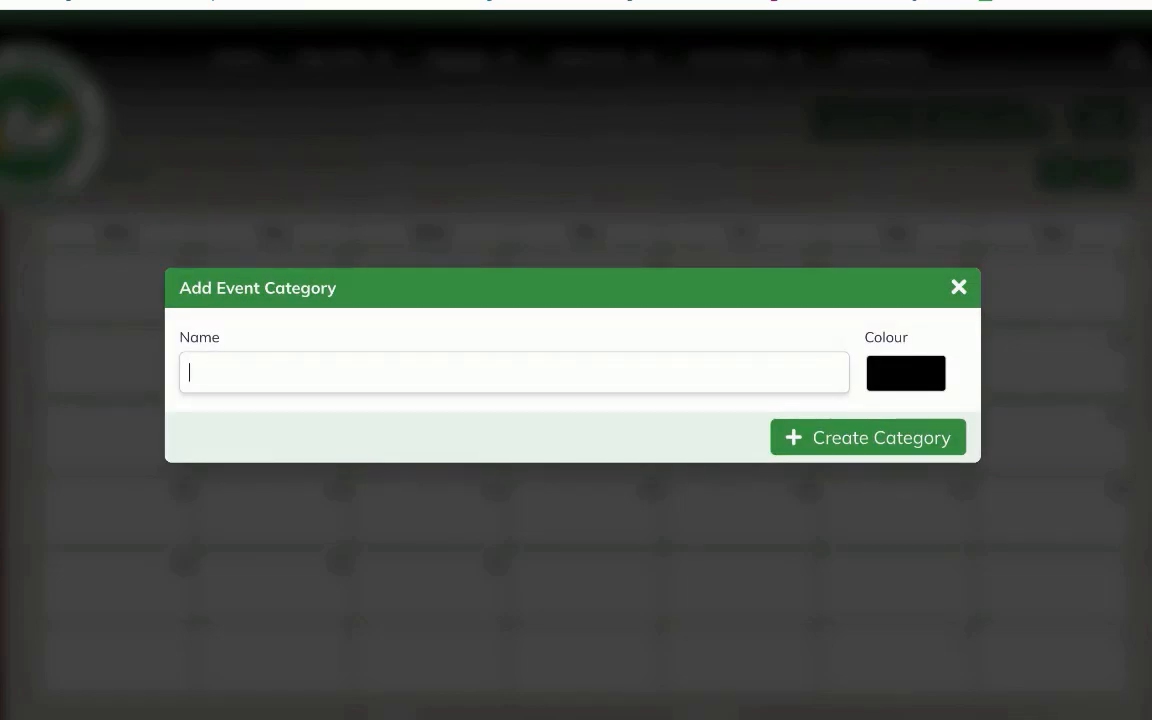
{"action": "type", "text": "Year 4"}
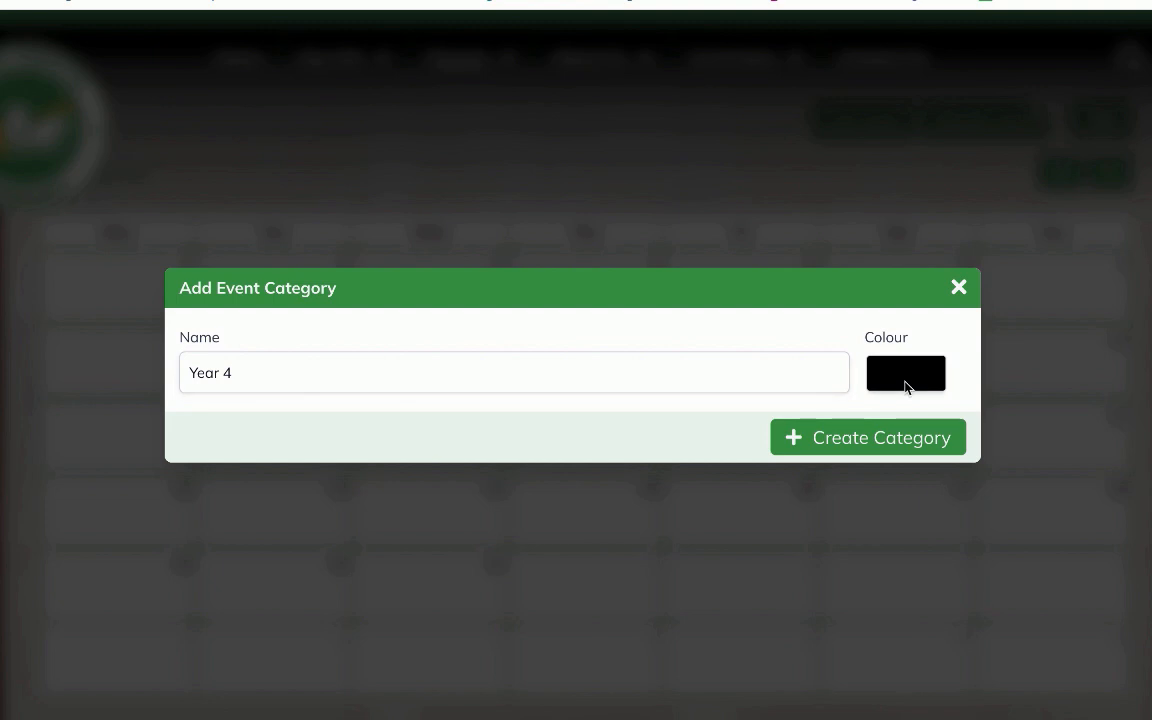
{"action": "left_click", "coordinate": [902, 371]}
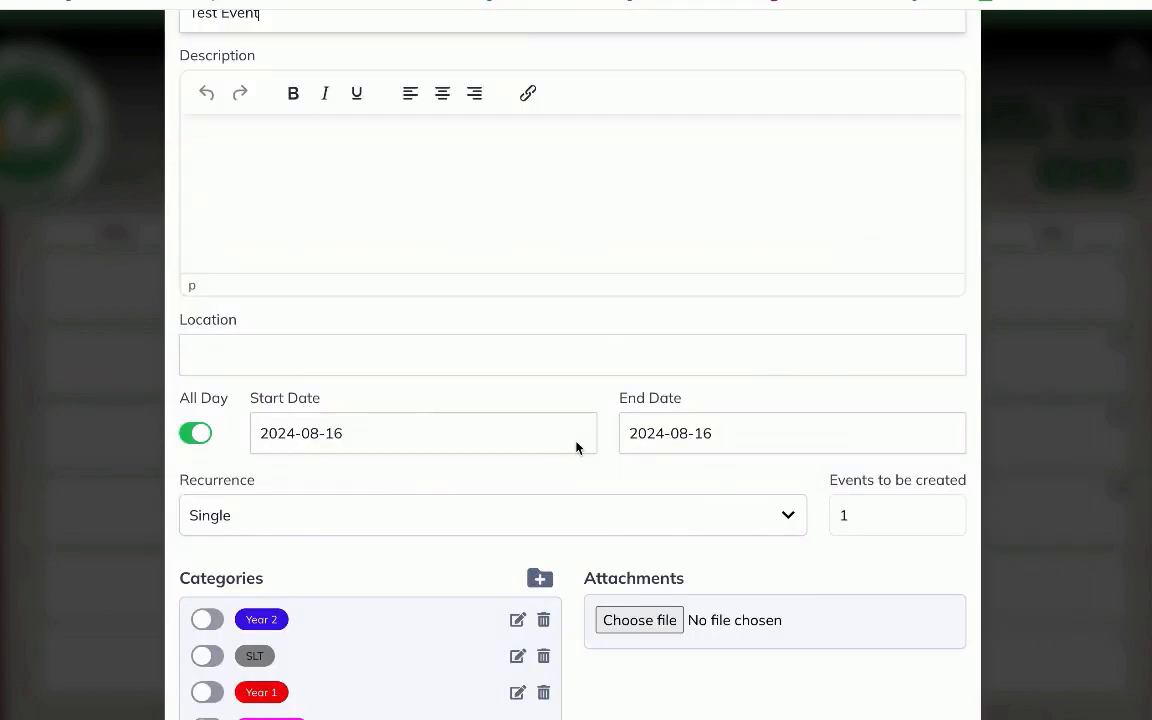
{"action": "scroll", "coordinate": [576, 442], "scroll_direction": "down", "scroll_amount": 2}
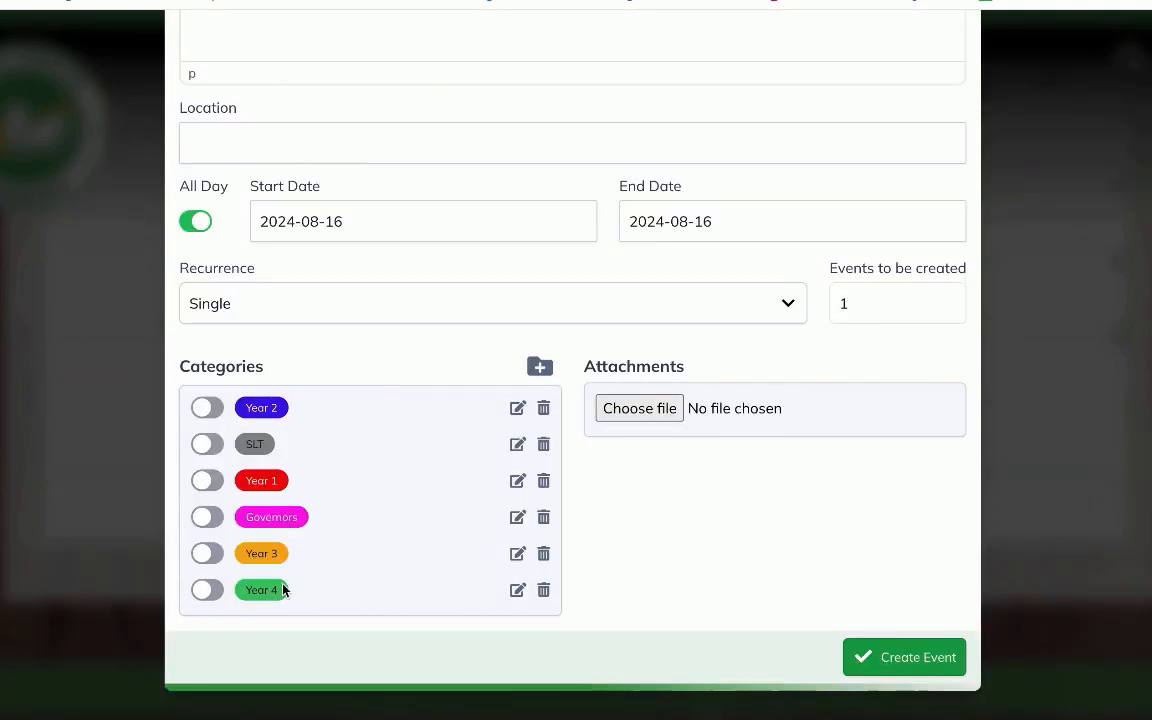
Step: Examine the category markers on the Class 1 PE events in the April 2024 calendar
{"action": "scroll", "coordinate": [696, 470], "scroll_direction": "up", "scroll_amount": 1}
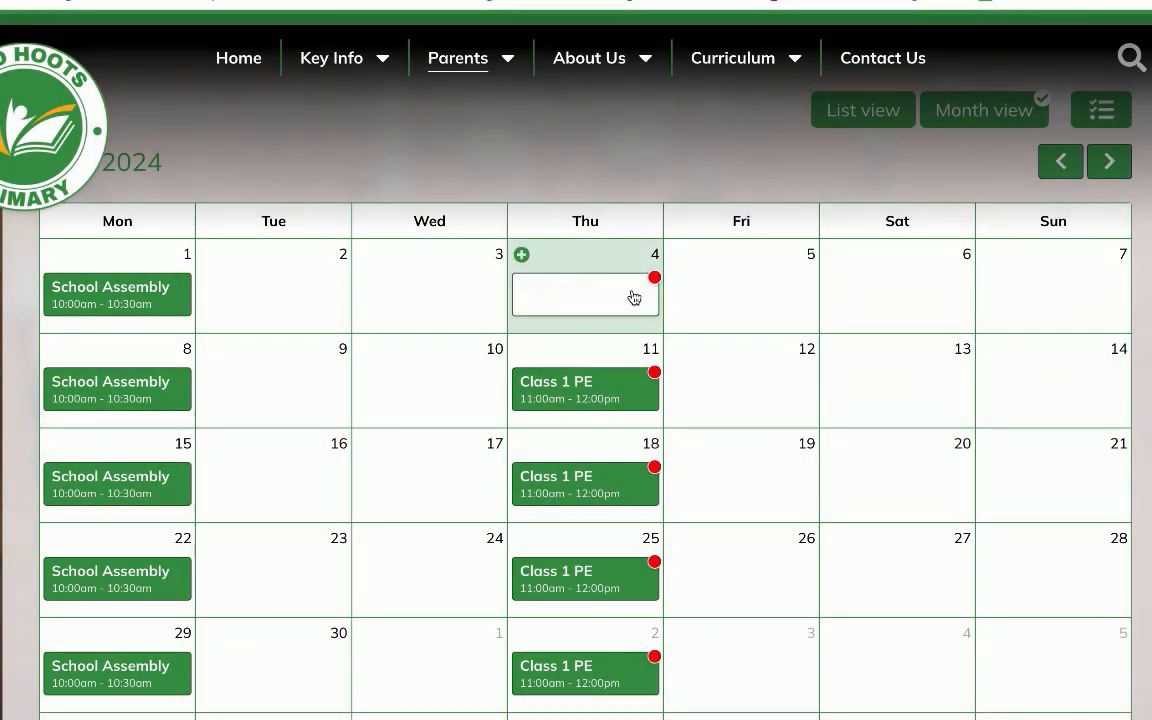
{"action": "mouse_move", "coordinate": [652, 285]}
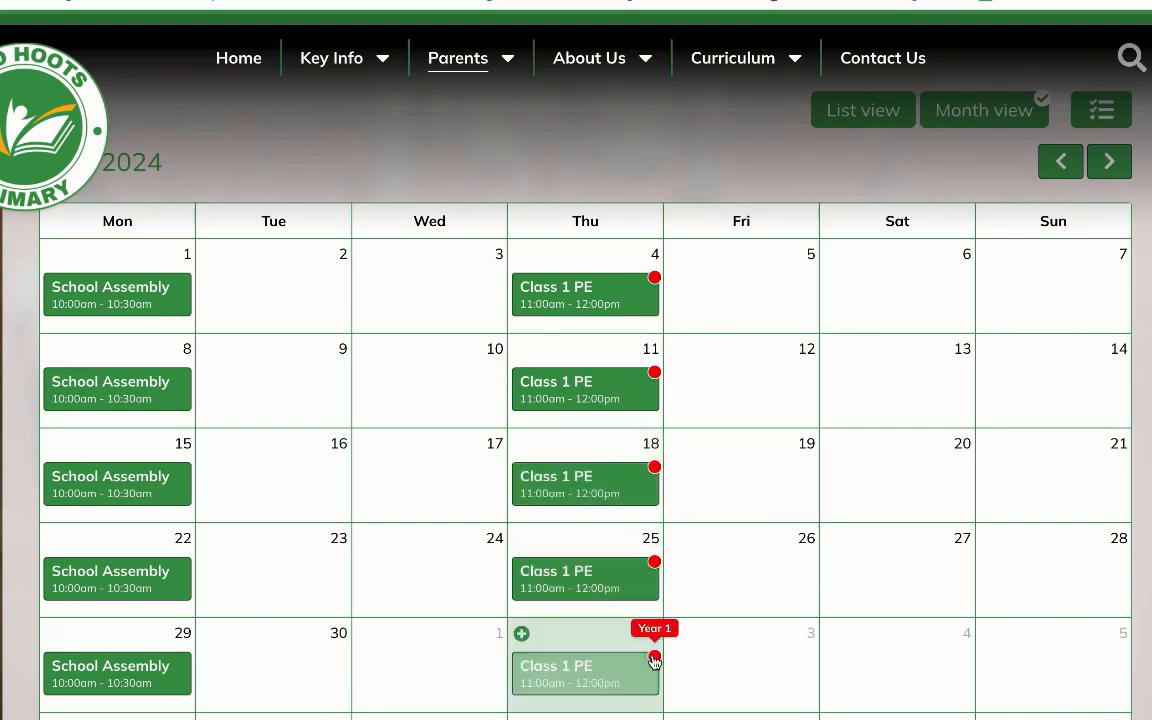
{"action": "scroll", "coordinate": [656, 663], "scroll_direction": "down", "scroll_amount": 1}
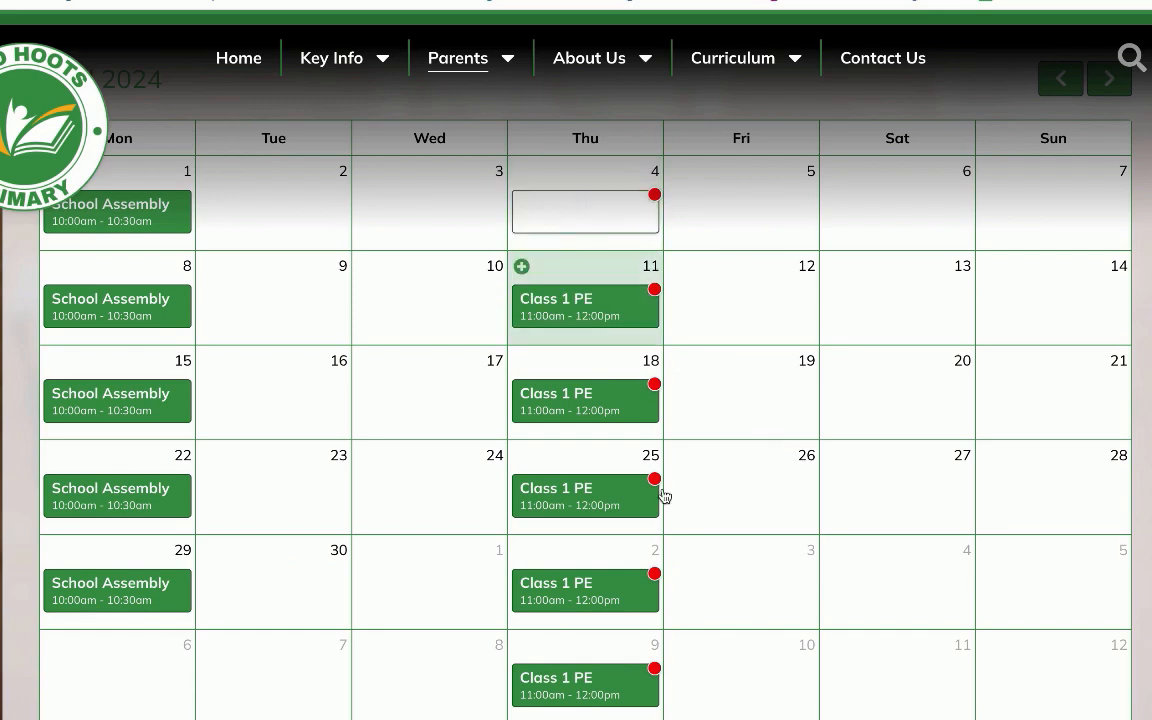
Step: Filter the calendar to Year 1 events only, hiding the No Category, Year 2 and Year 4 events
{"action": "scroll", "coordinate": [853, 431], "scroll_direction": "up", "scroll_amount": 2}
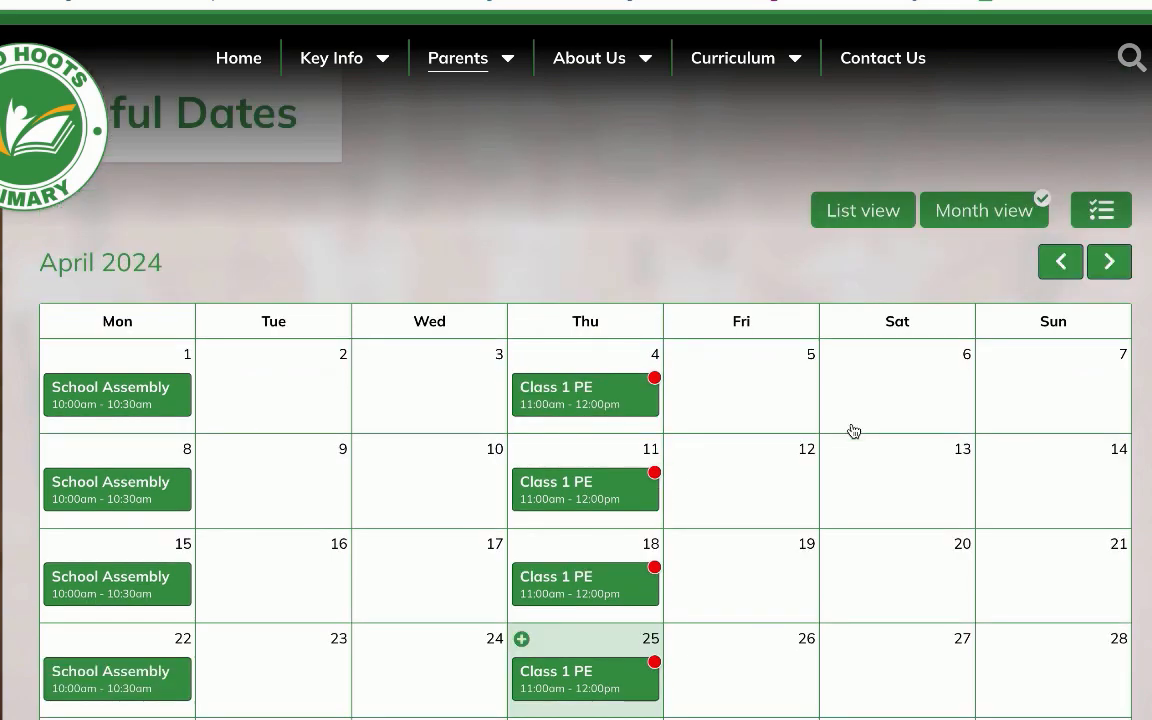
{"action": "scroll", "coordinate": [853, 431], "scroll_direction": "up", "scroll_amount": 1}
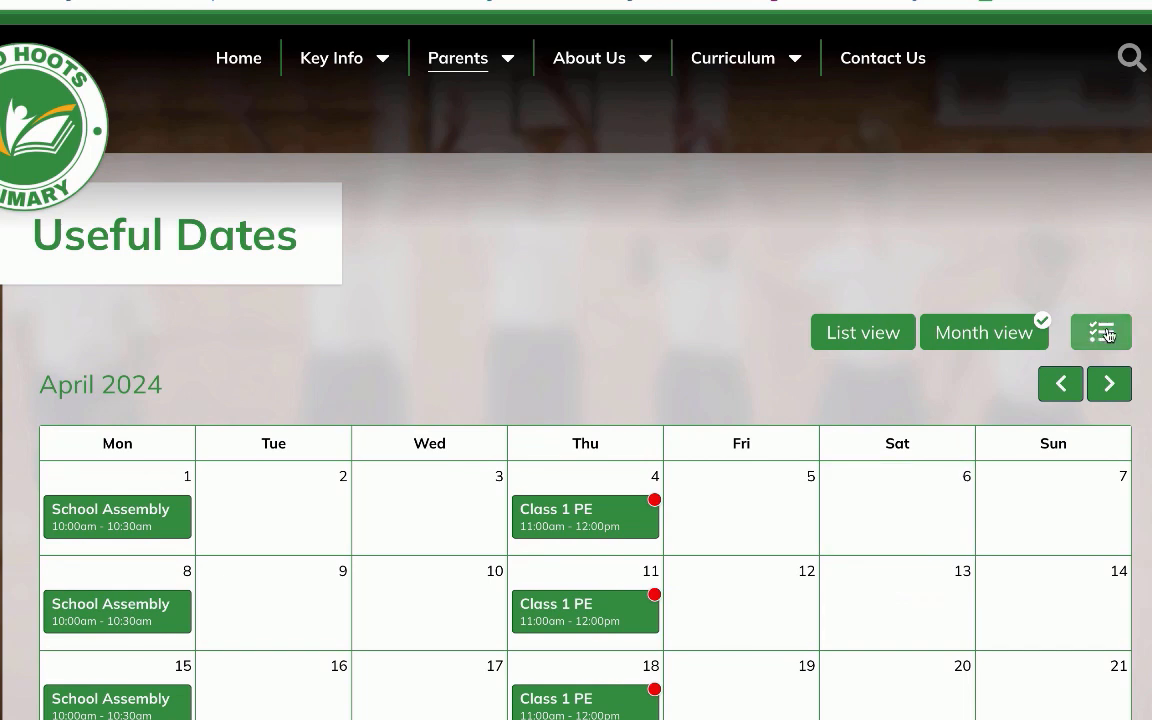
{"action": "left_click", "coordinate": [1108, 336]}
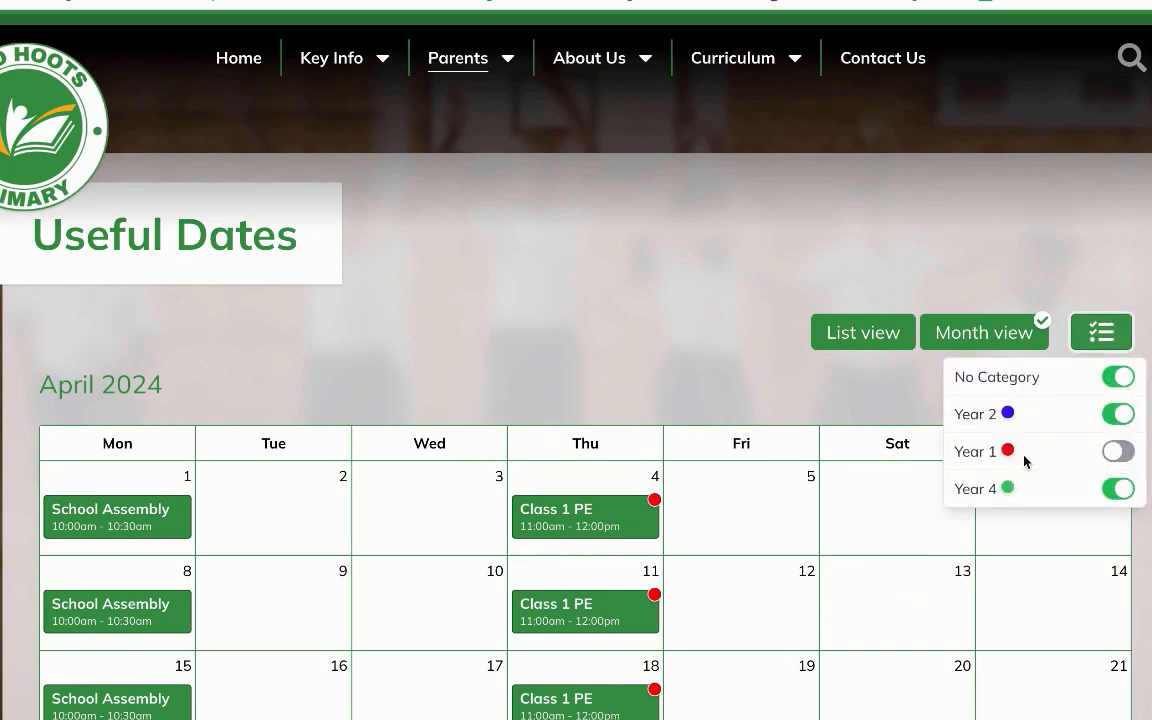
{"action": "left_click", "coordinate": [1115, 453]}
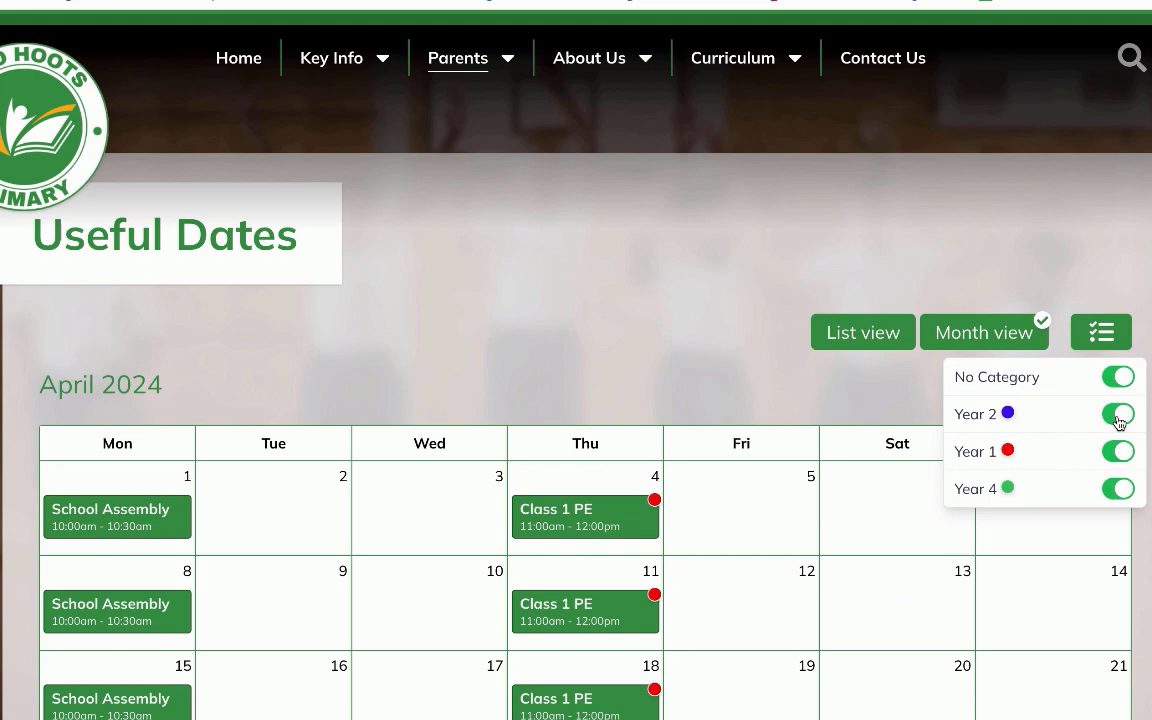
{"action": "left_click", "coordinate": [1117, 413]}
{"action": "left_click", "coordinate": [1120, 378]}
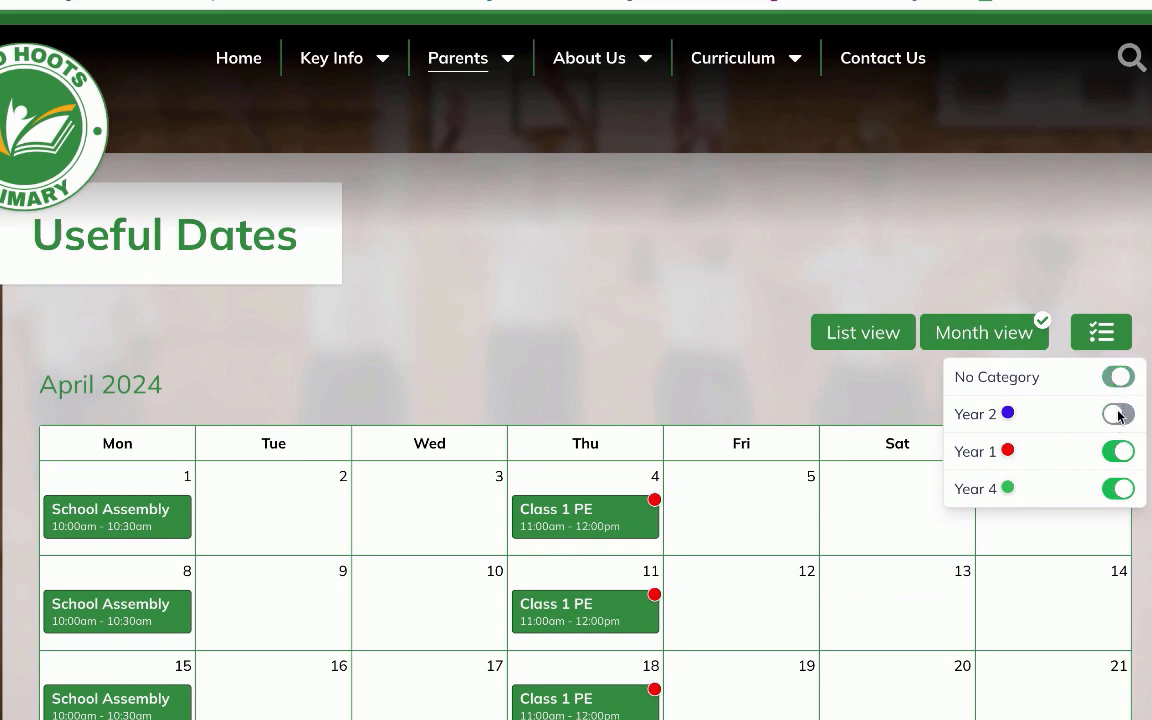
{"action": "left_click", "coordinate": [1120, 490]}
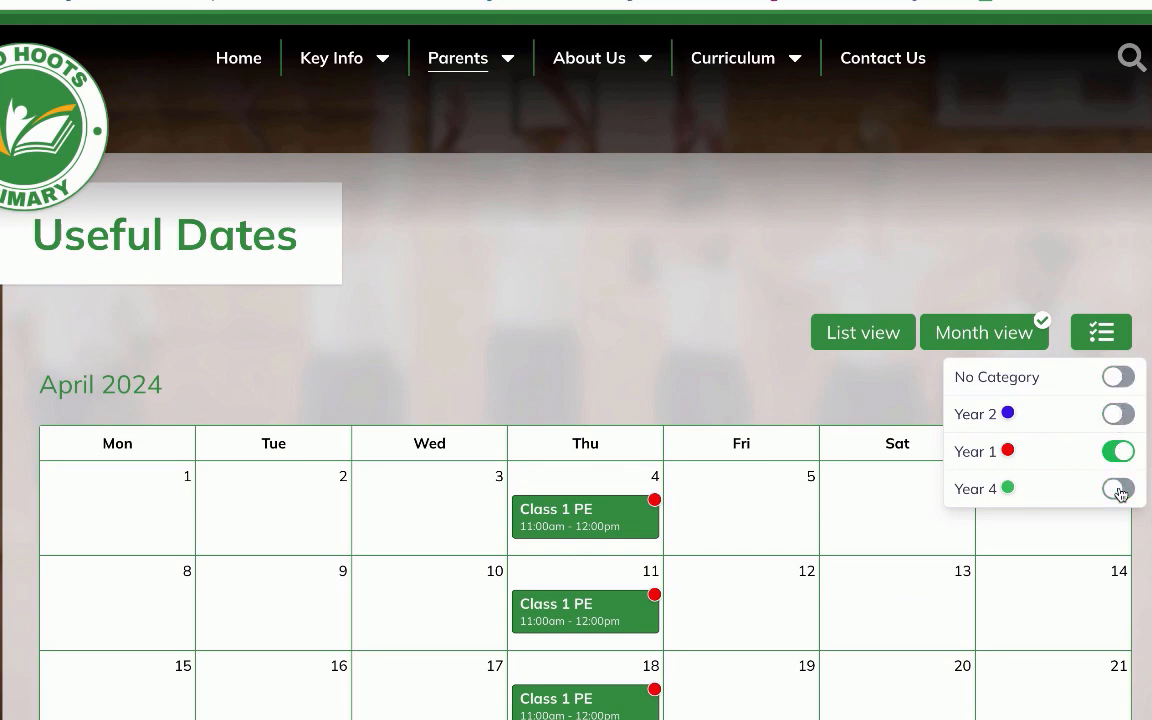
{"action": "left_click", "coordinate": [604, 358]}
Step: Look through the filtered calendar for April and June 2024, ending on May 2024
{"action": "scroll", "coordinate": [604, 358], "scroll_direction": "down", "scroll_amount": 3}
{"action": "scroll", "coordinate": [606, 358], "scroll_direction": "up", "scroll_amount": 1}
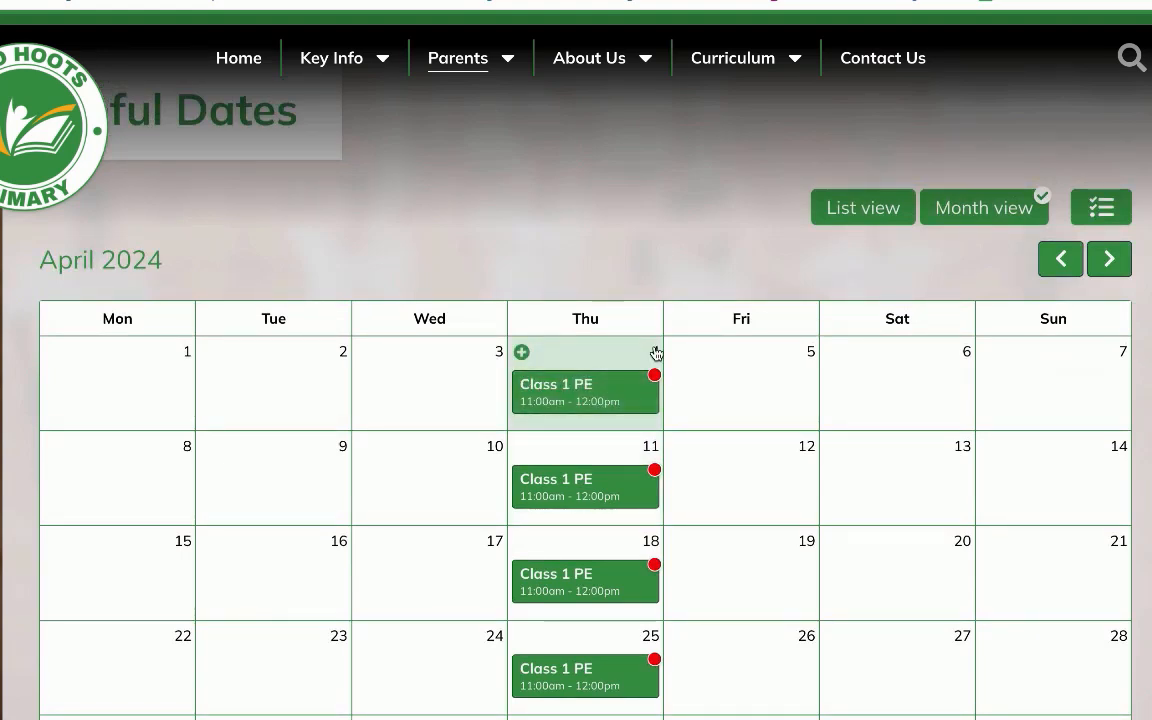
{"action": "left_click", "coordinate": [1107, 262]}
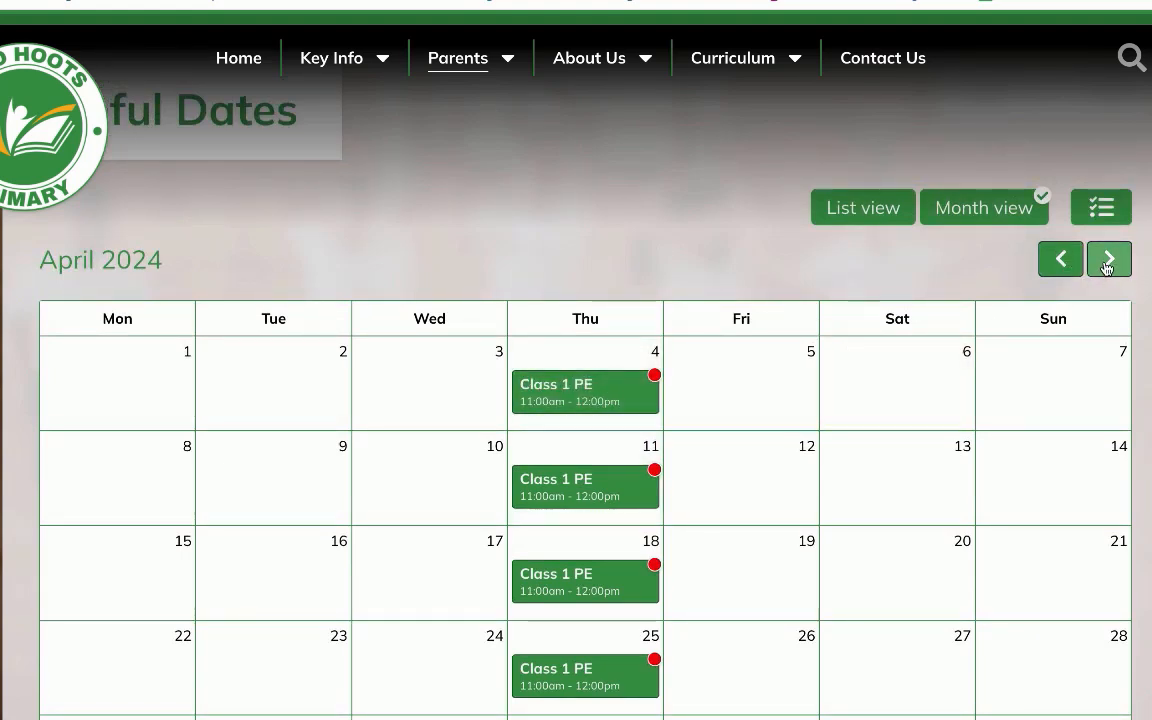
{"action": "left_click", "coordinate": [1107, 262]}
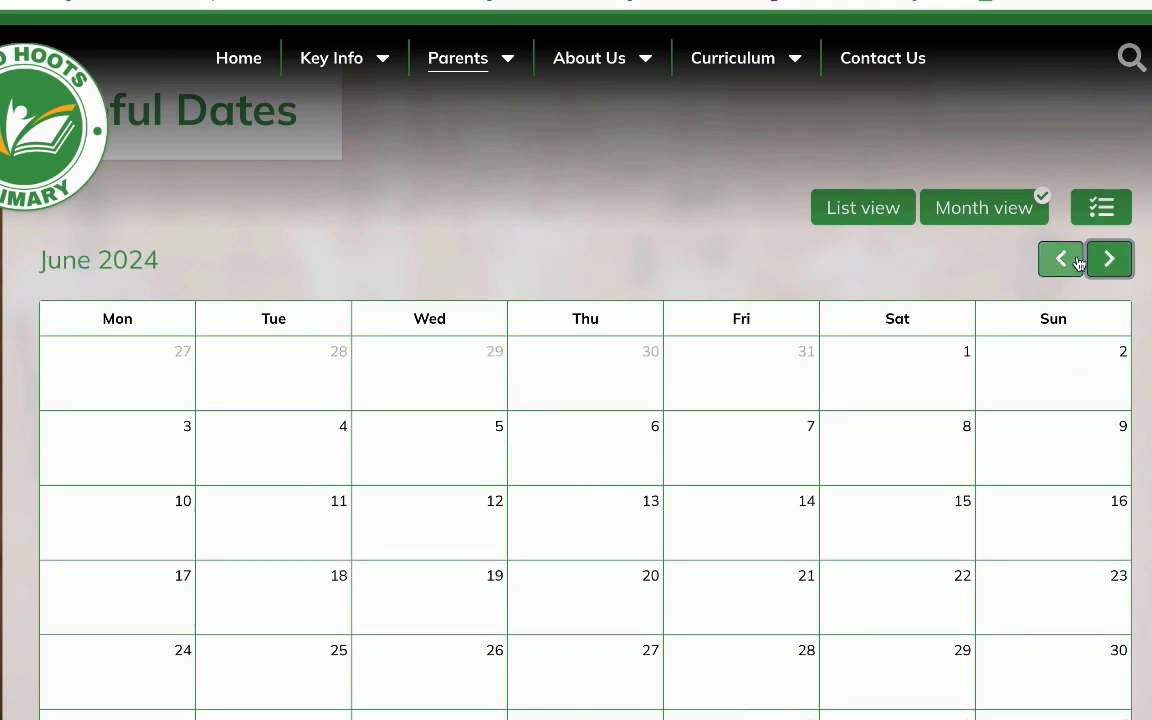
{"action": "left_click", "coordinate": [1079, 262]}
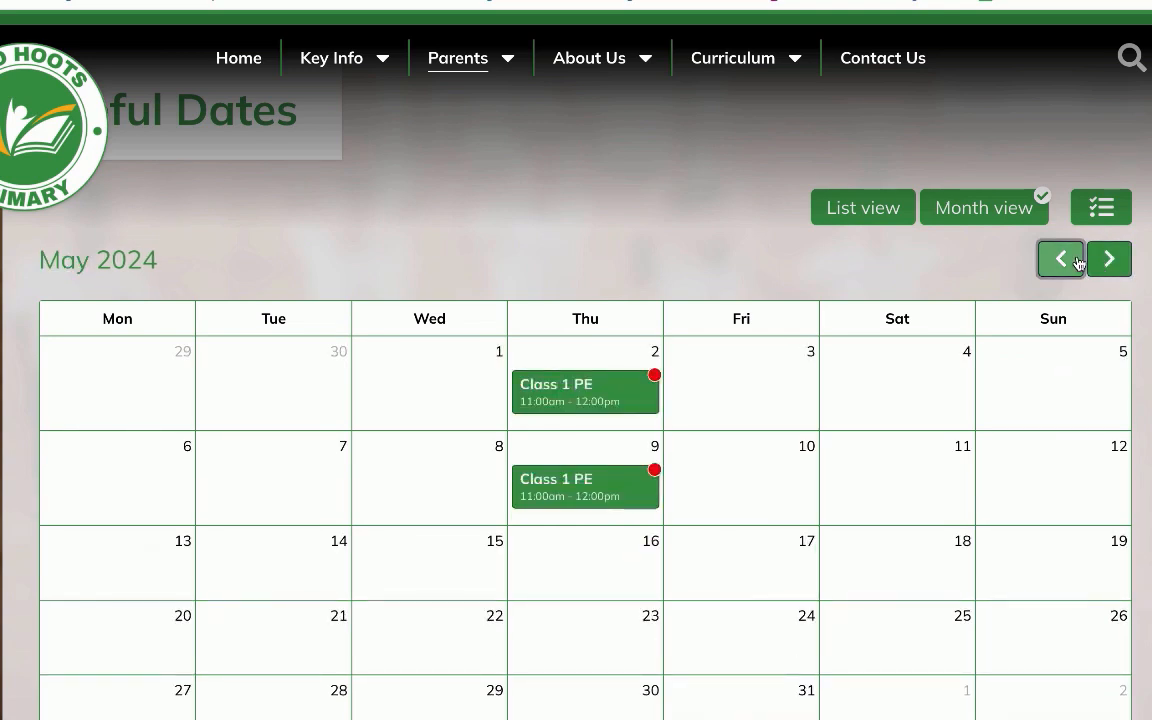